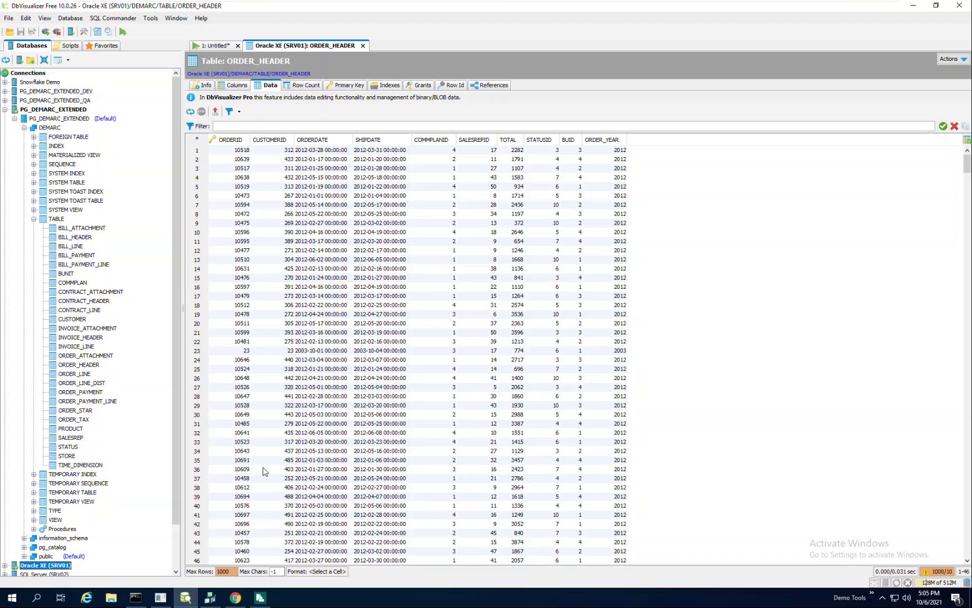
Switch to Structured Data Manager, check the Billing-Postgres sensitivity figures and open that project's dashboard.
mouse_move(238, 599)
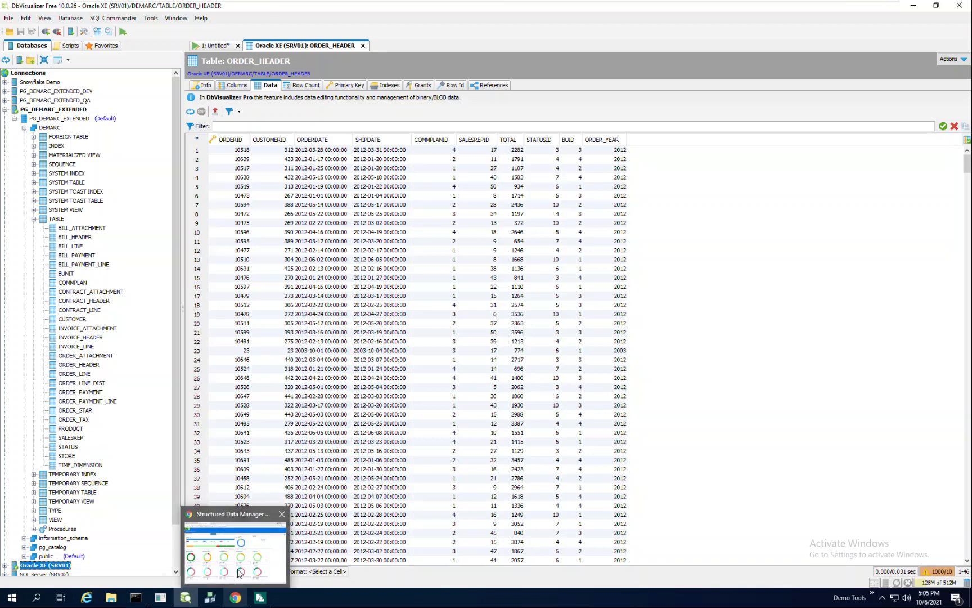
click(240, 573)
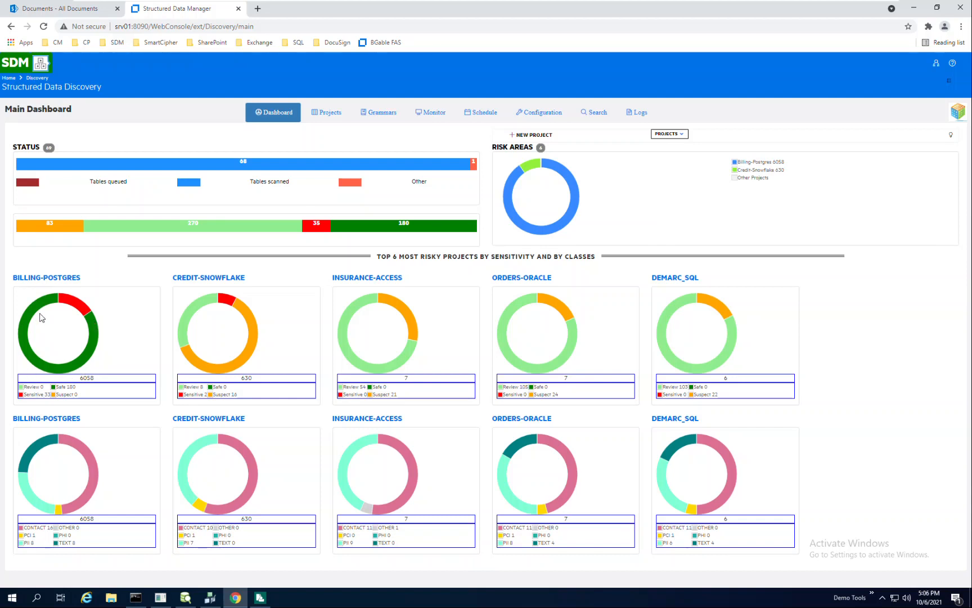
drag(79, 387, 22, 387)
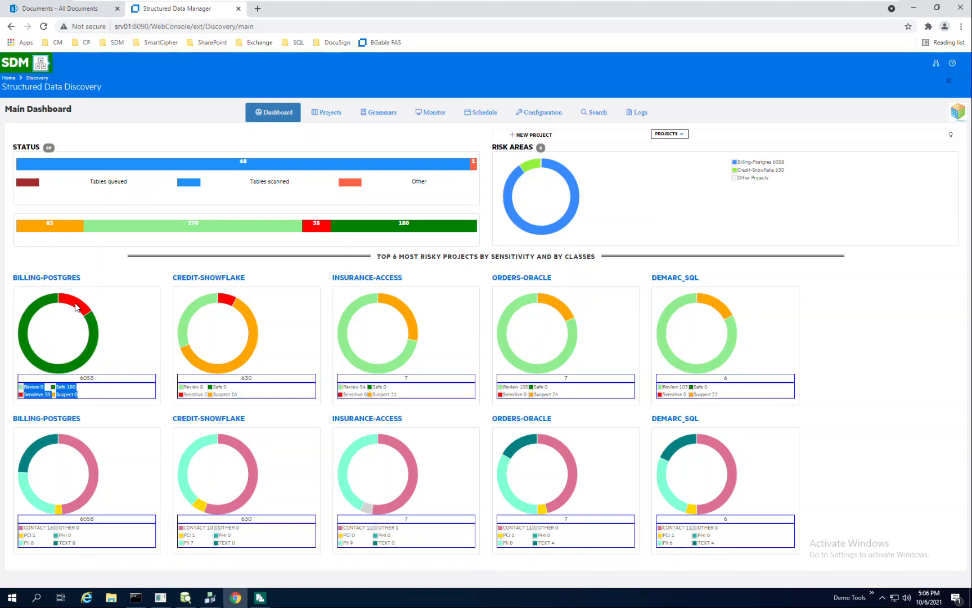
click(62, 279)
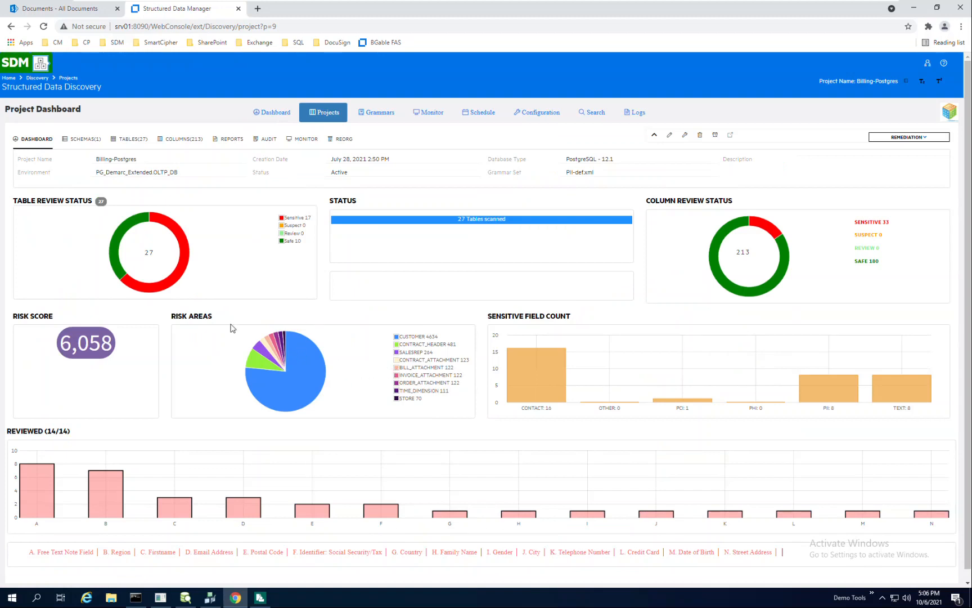
List the Billing-Postgres project's tables and sort them by risk score in descending order.
click(133, 140)
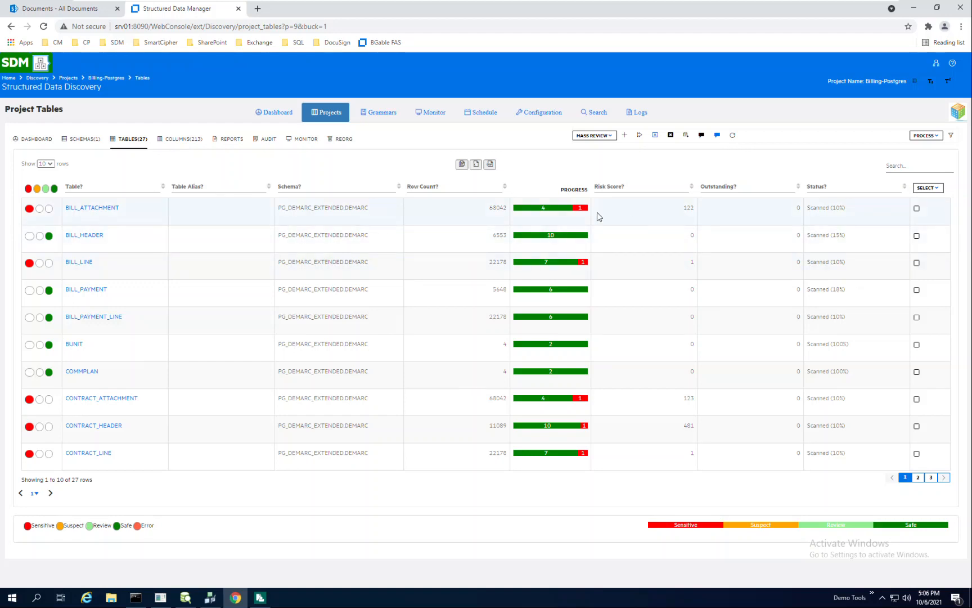
click(692, 187)
click(692, 187)
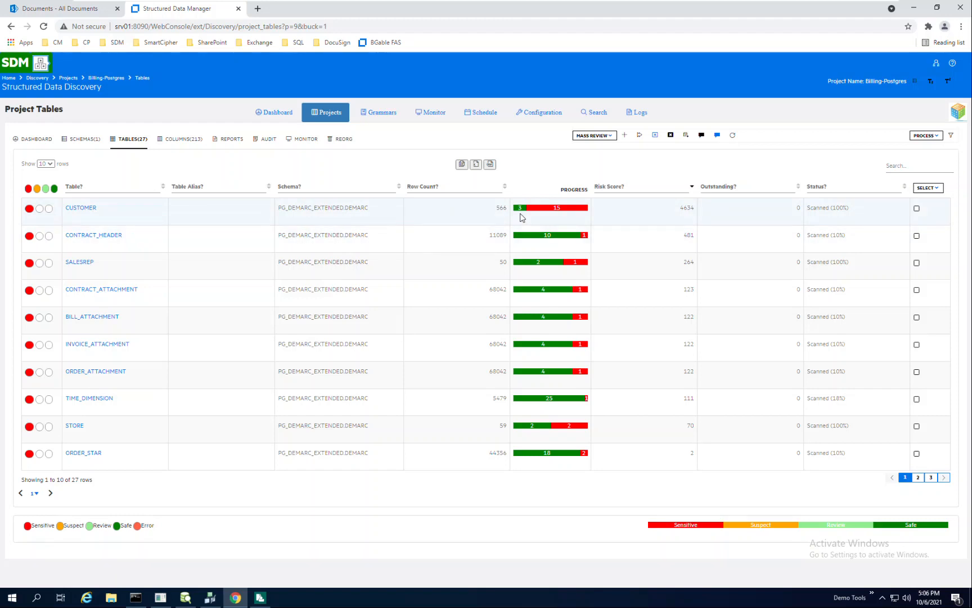
Open the CUSTOMER table's details and review the sensitivity types of its columns across both pages.
click(83, 210)
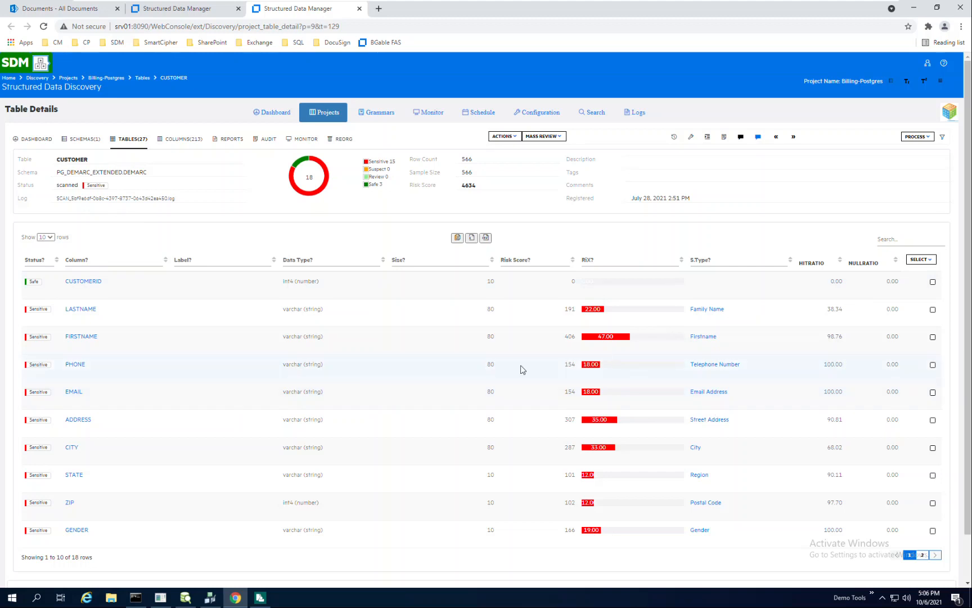
drag(722, 339, 690, 338)
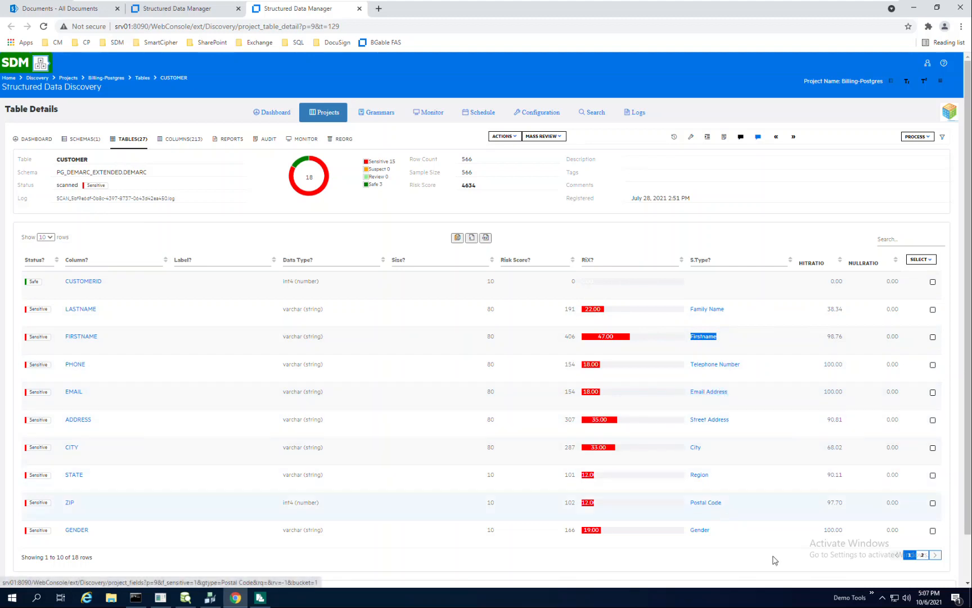
click(923, 555)
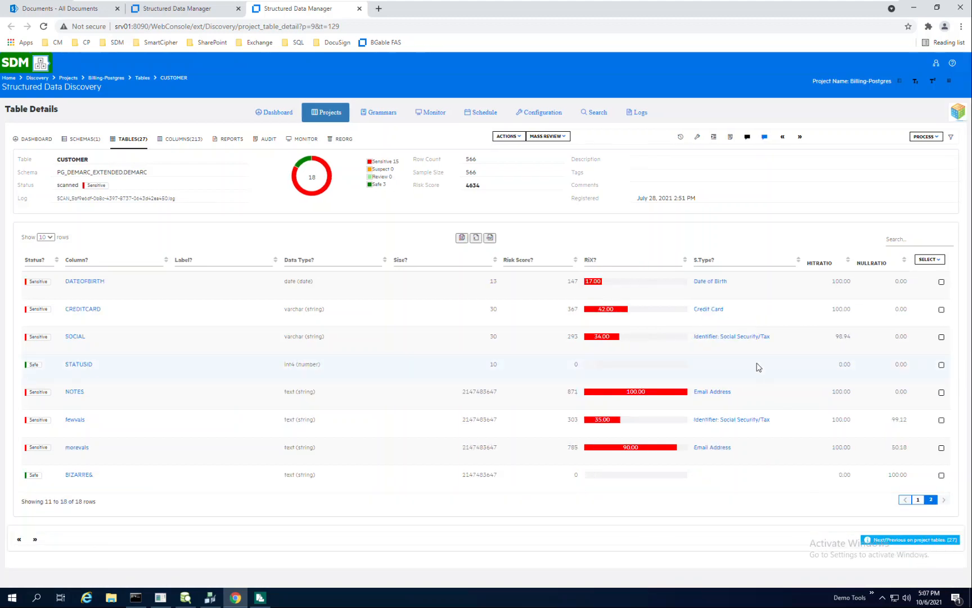
drag(773, 338, 692, 334)
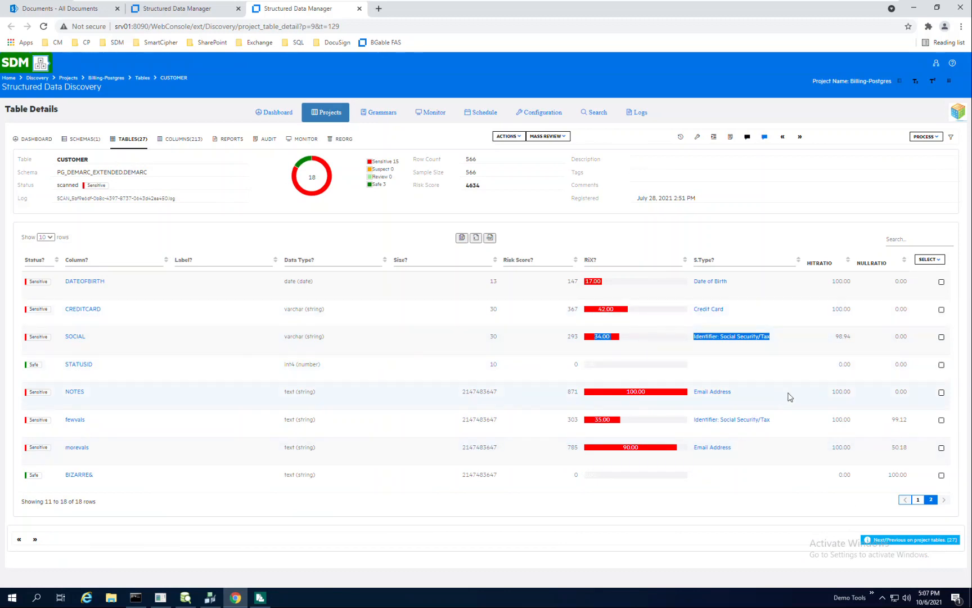
click(918, 500)
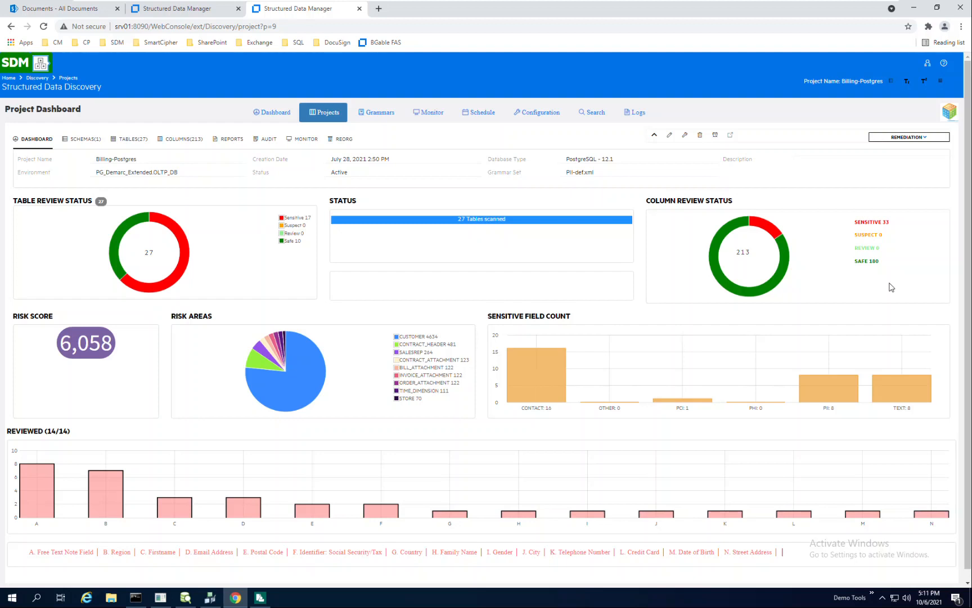
Generate the masking functions for the Billing-Postgres project.
click(925, 138)
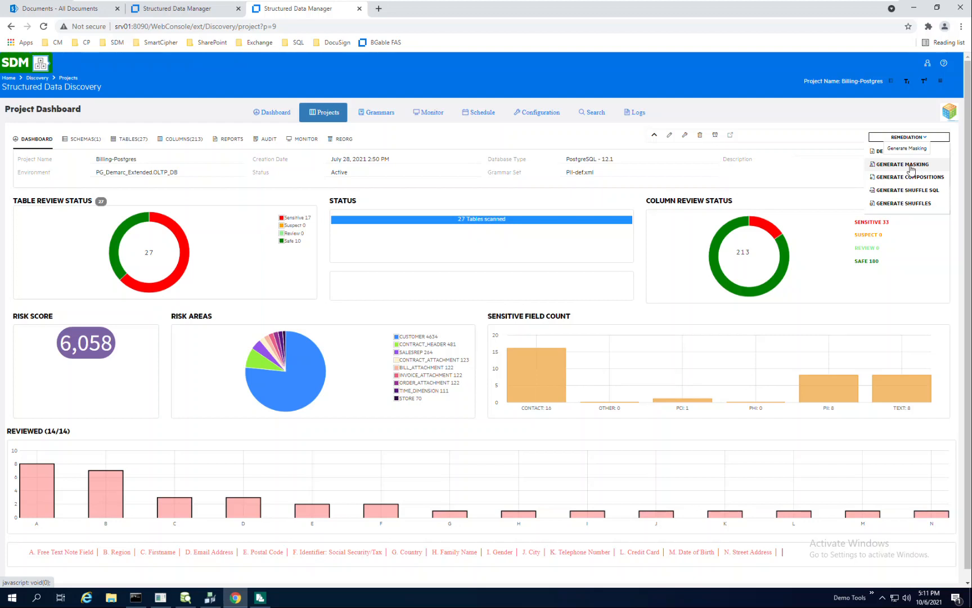
click(926, 167)
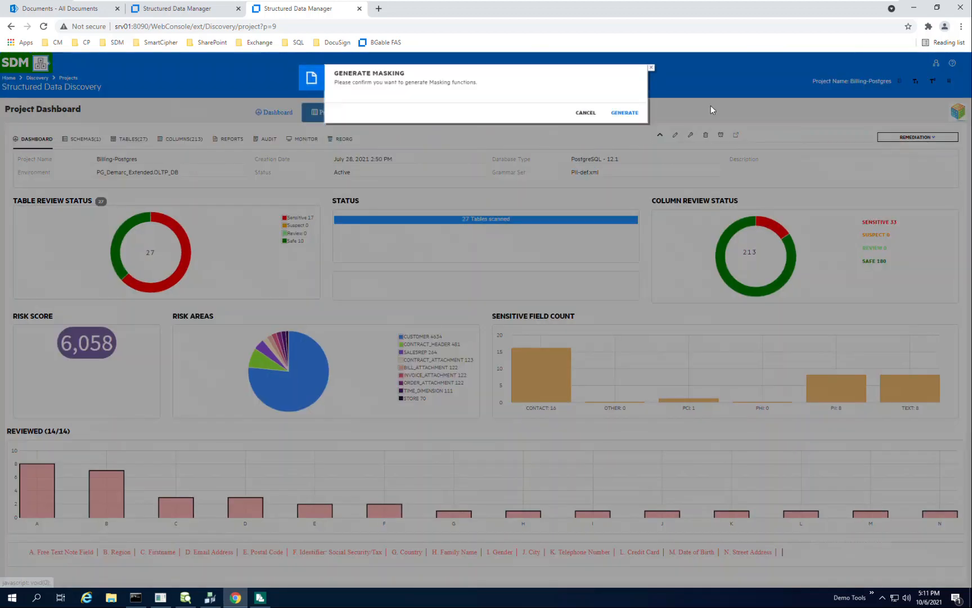
click(613, 115)
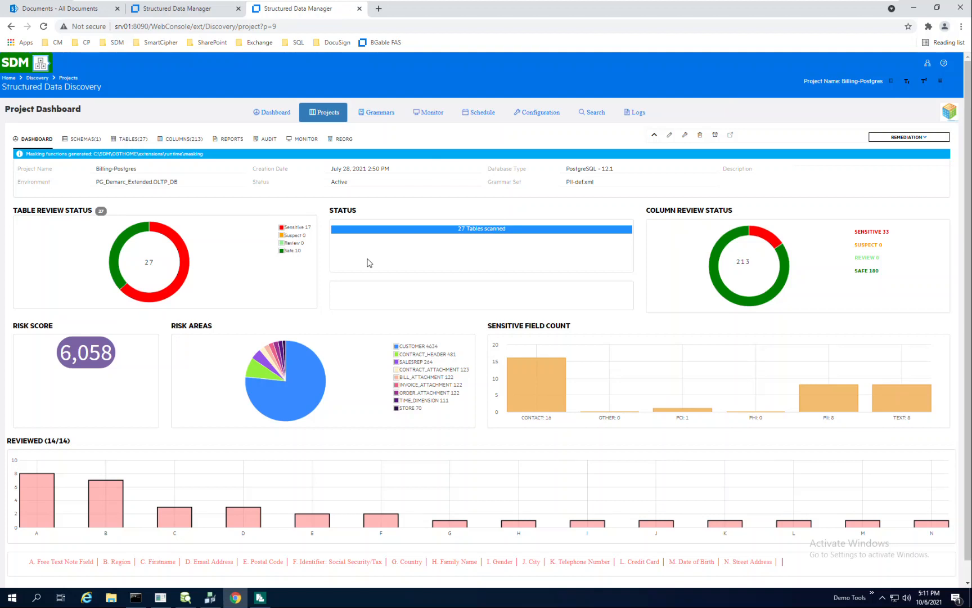
Switch to Designer and inspect the "# Driving Table Records" rule on BILL_HEADER in the D_Billing model.
mouse_move(210, 597)
click(284, 517)
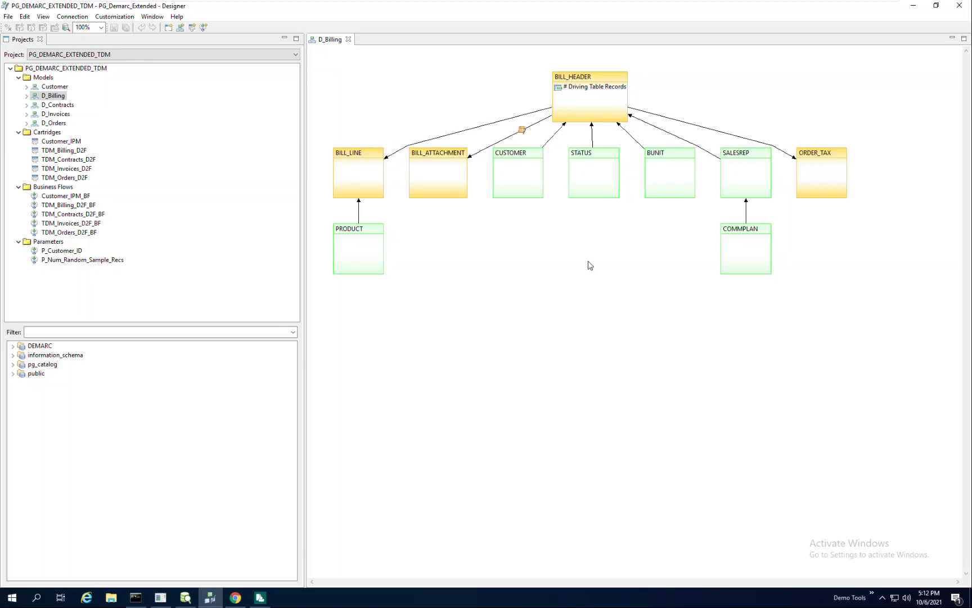
click(592, 87)
double_click(593, 87)
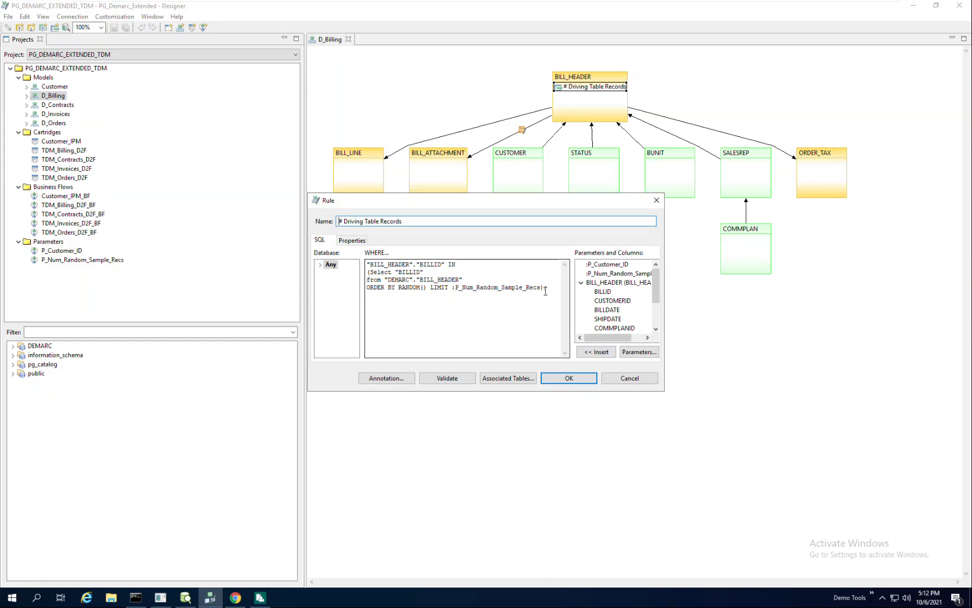
click(565, 379)
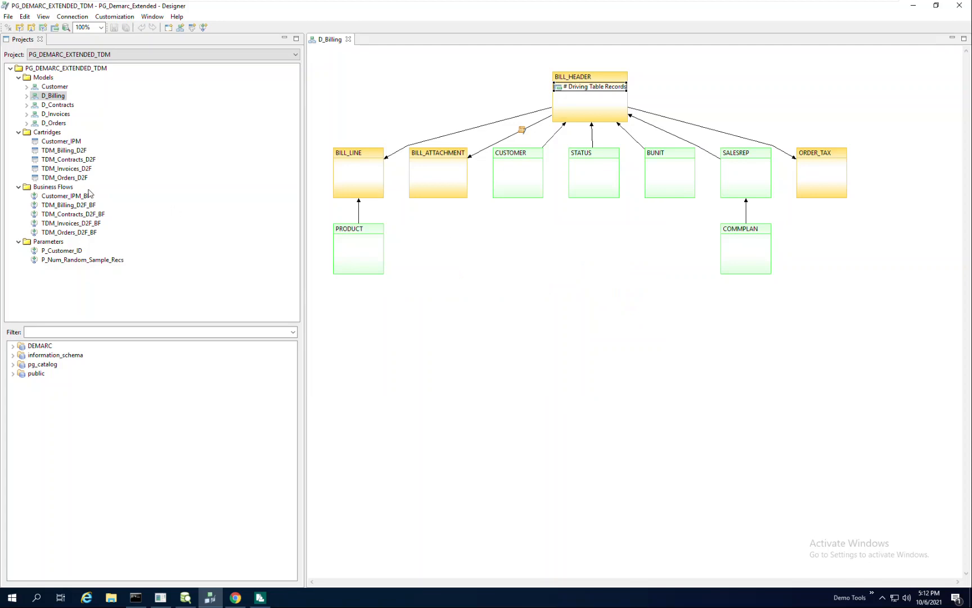
Open the TDM_Billing_D2F cartridge and examine the data masks on the CUSTOMER columns, including EMAIL.
double_click(37, 153)
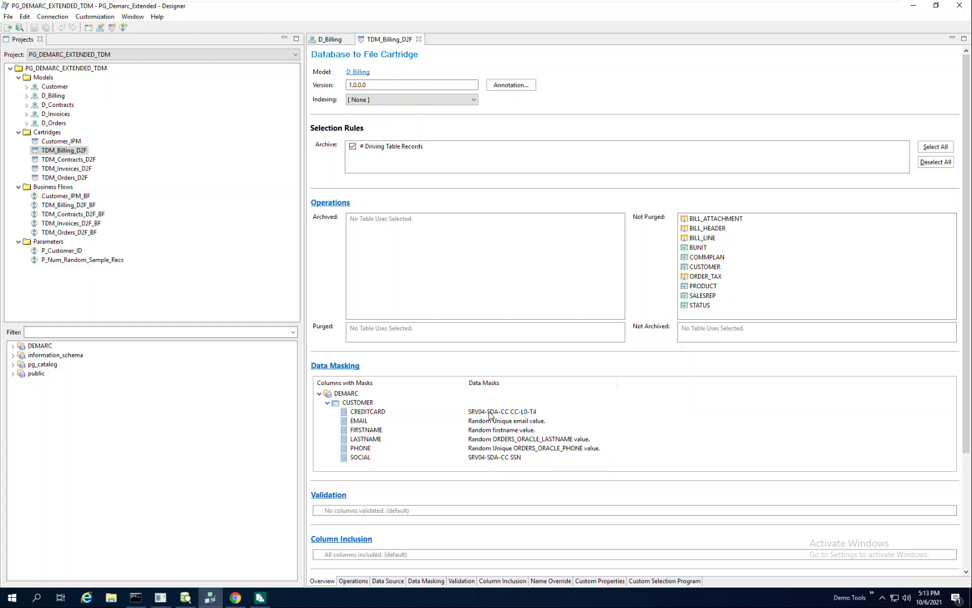
click(361, 422)
click(912, 8)
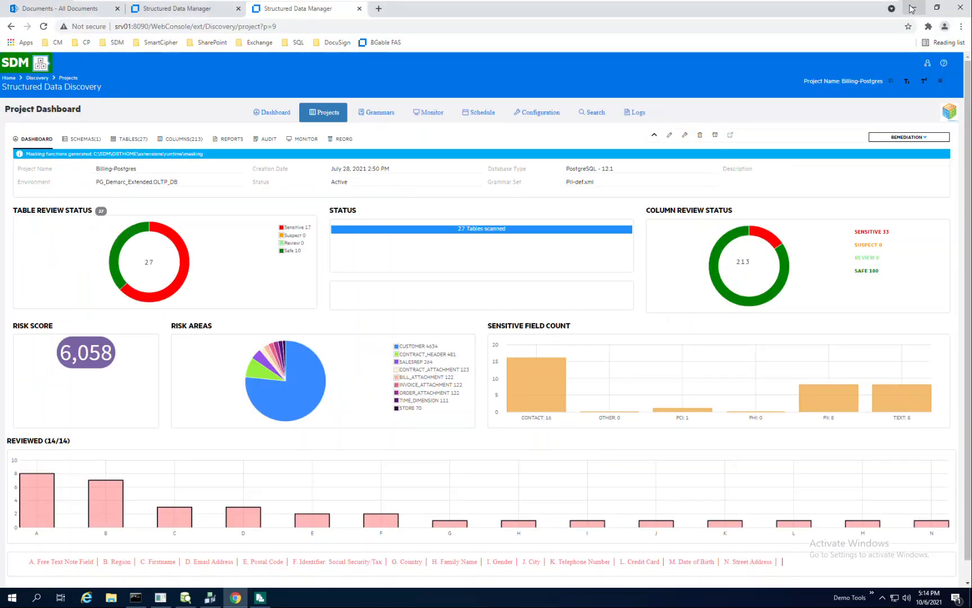
Open Test Data Manager from the Structured Data Manager home page and load the data generation cases of PG_Demarc_Order_Extended_Project1.
click(21, 85)
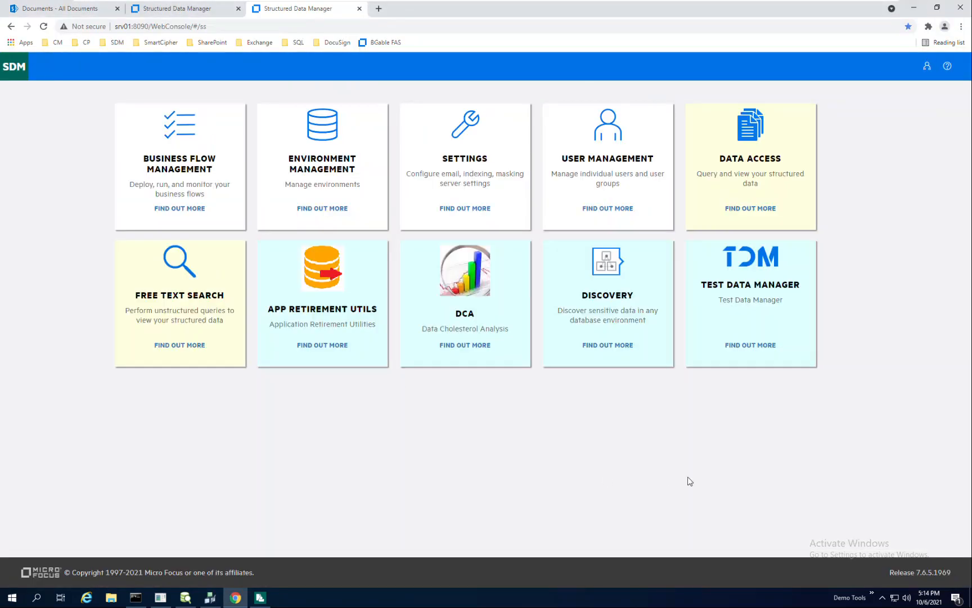
click(749, 288)
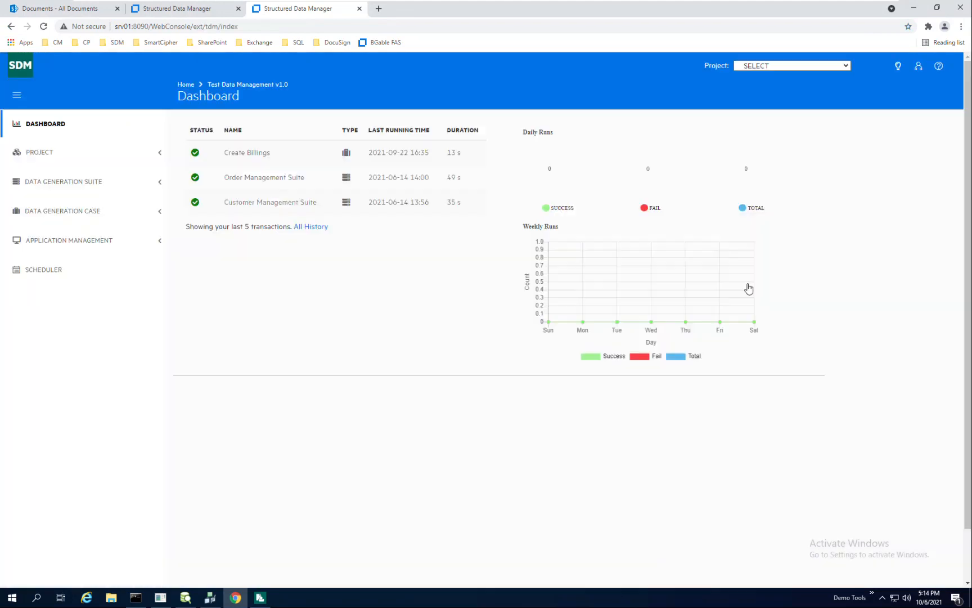
click(816, 65)
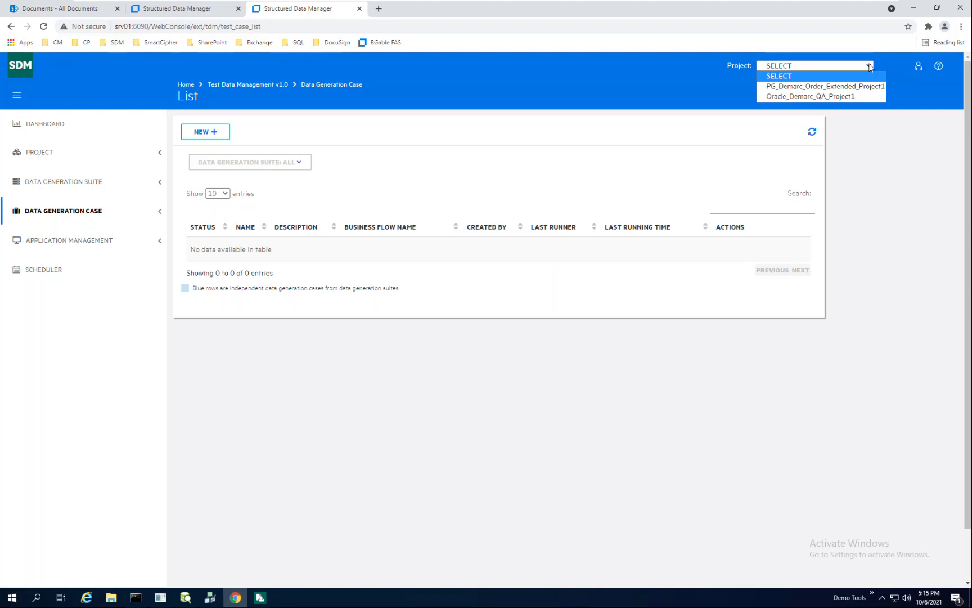
click(827, 87)
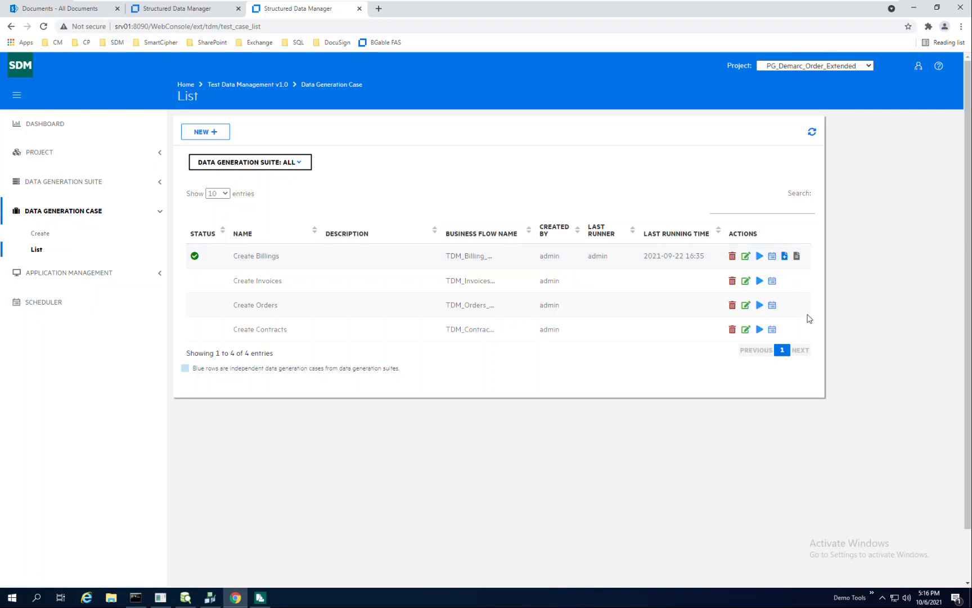
Switch to DbVisualizer and view the source CUSTOMER table's data in PG_DEMARC_EXTENDED, sorted ascending by customer ID.
click(187, 597)
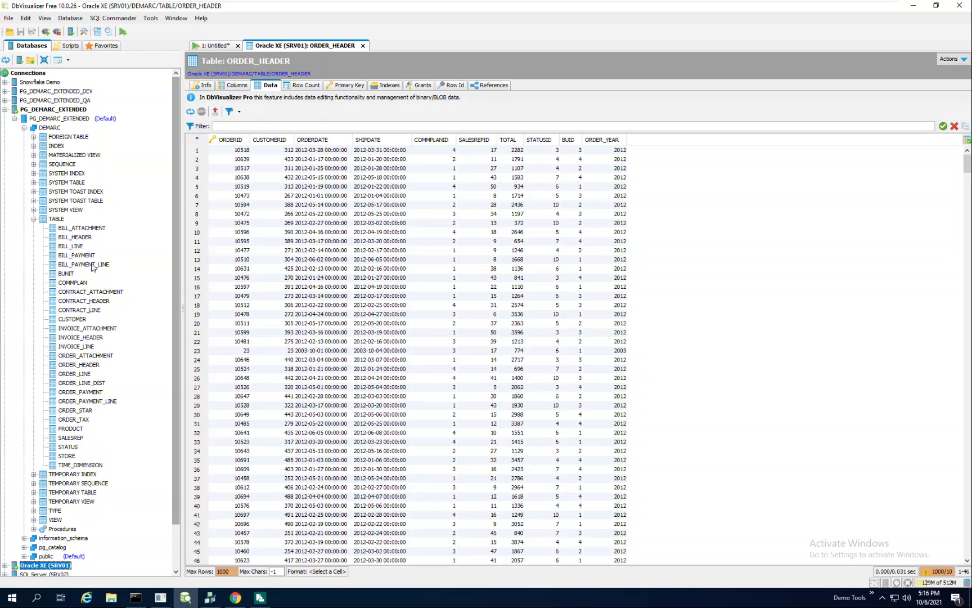
click(73, 319)
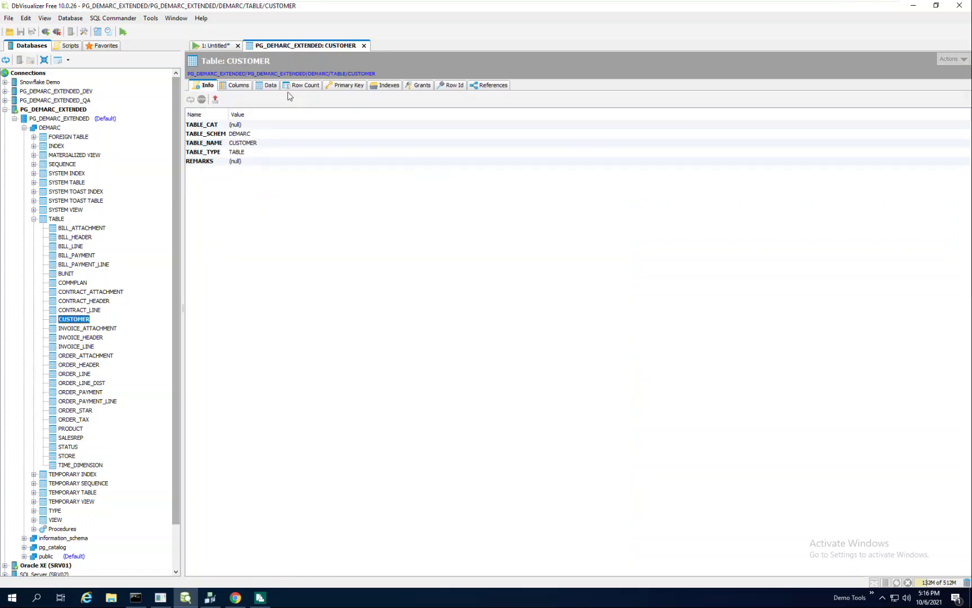
click(270, 85)
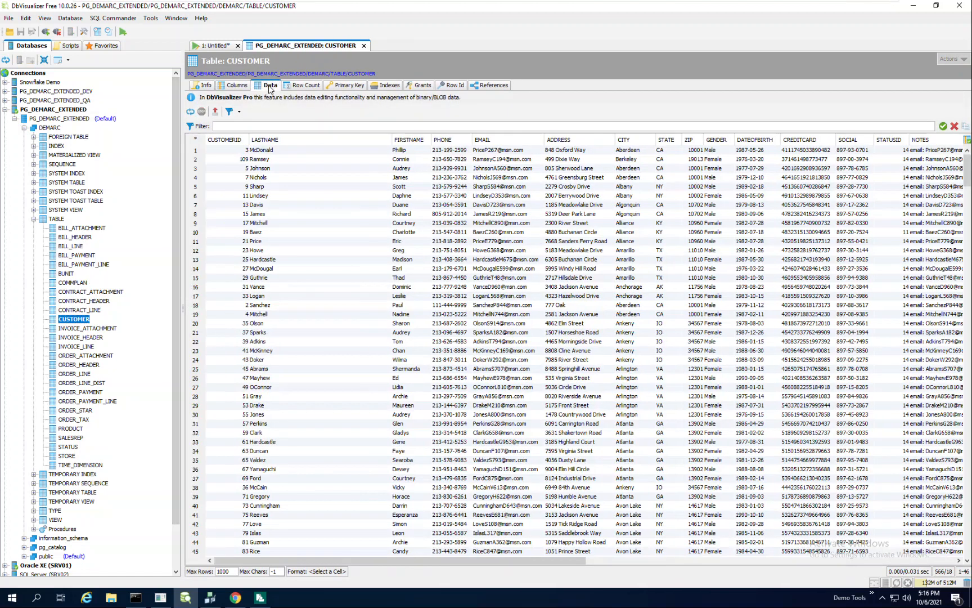
click(240, 141)
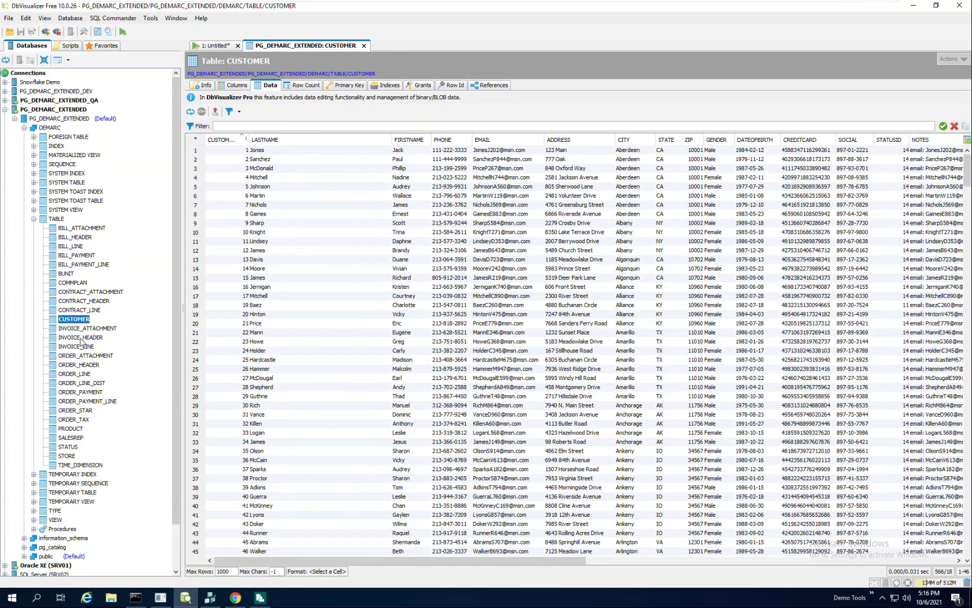
Expand the PG_DEMARC_EXTENDED_QA connection and check the table list of its DEMARC schema.
click(5, 101)
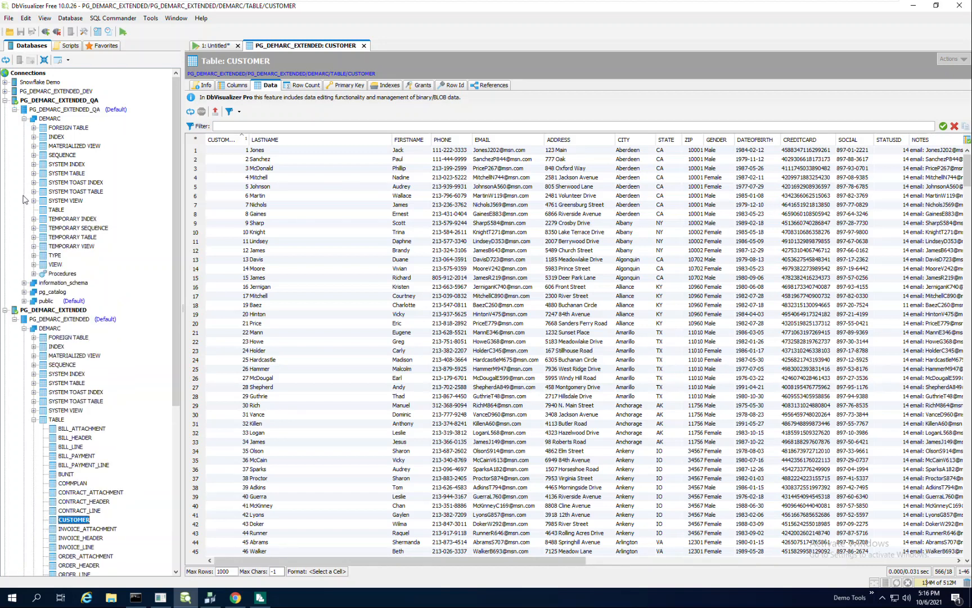
click(56, 119)
click(56, 211)
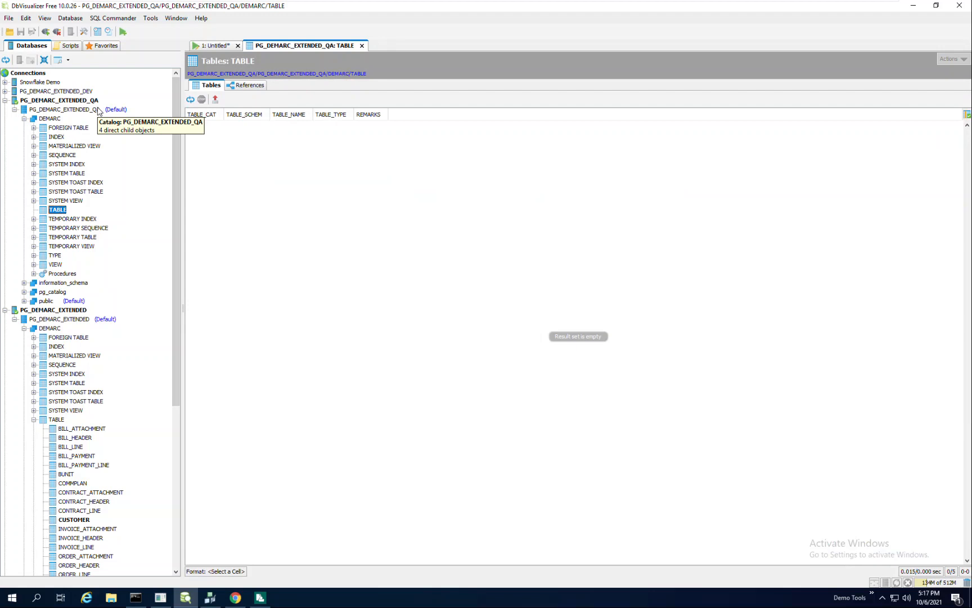
Switch back to Test Data Manager and run Create Billings with 100 header records to extract and PG_DEMARC_EXTENDED_QA as the destination.
click(234, 598)
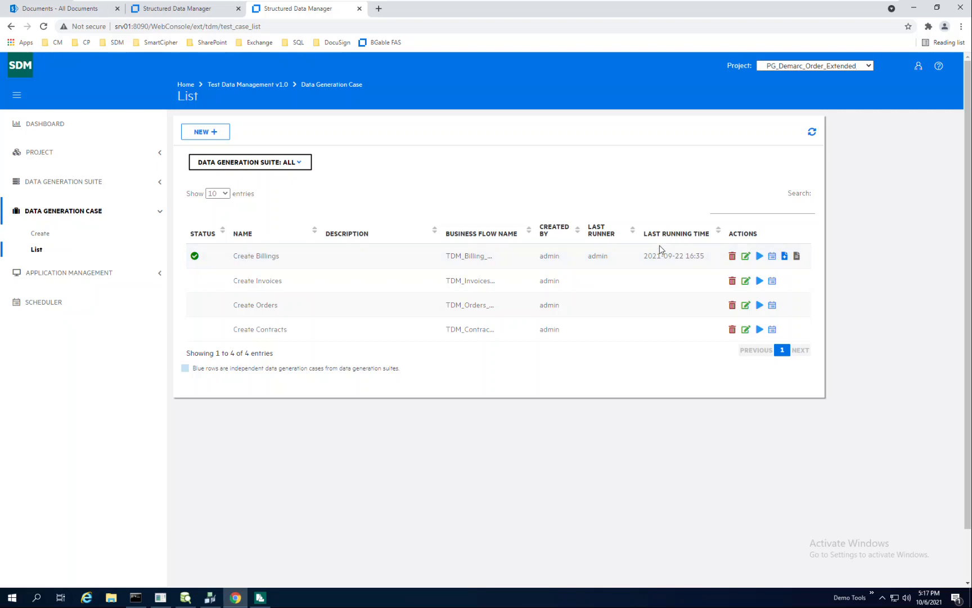
click(761, 256)
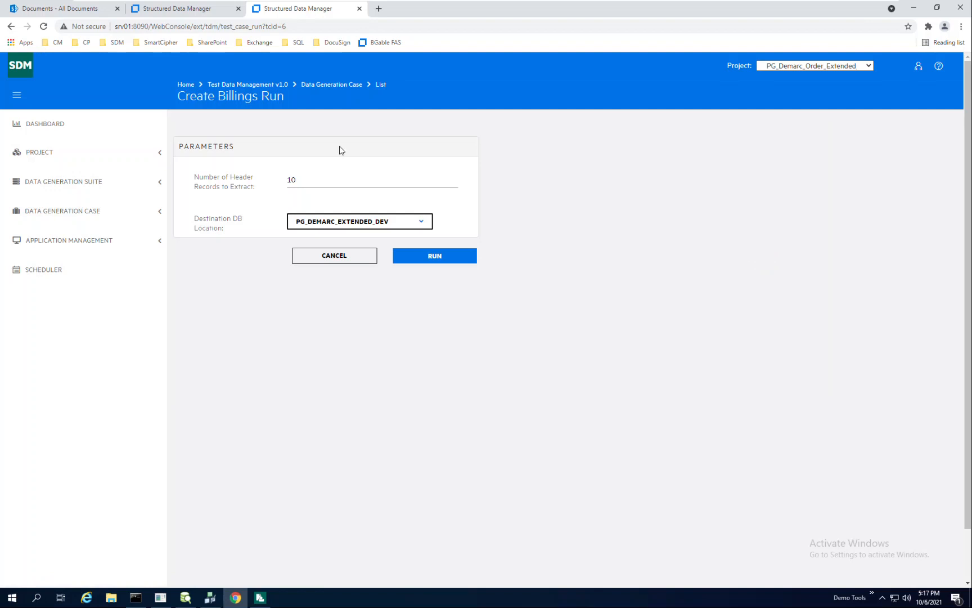
drag(305, 176, 236, 197)
text(1000)
key(BackSpace)
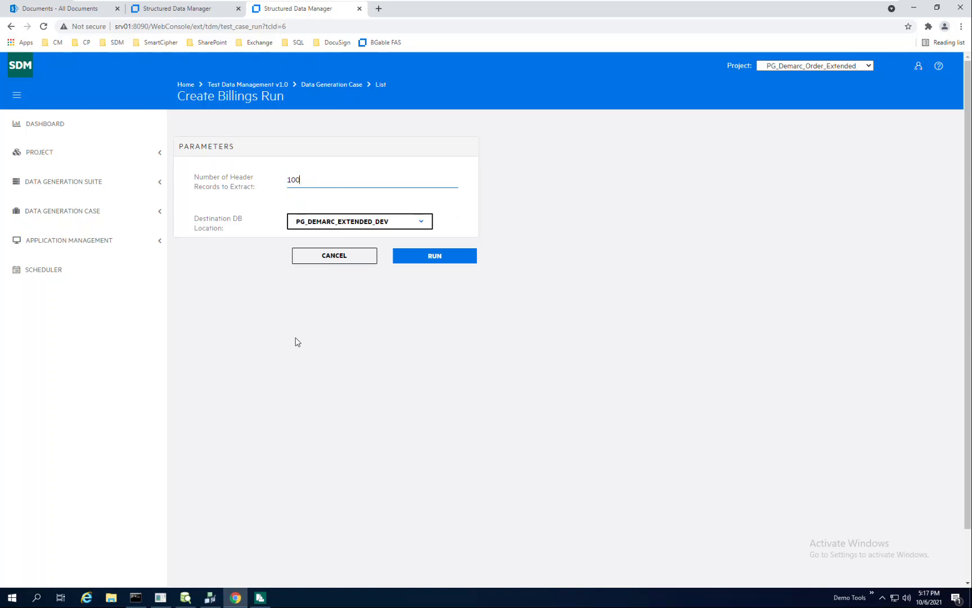
click(425, 222)
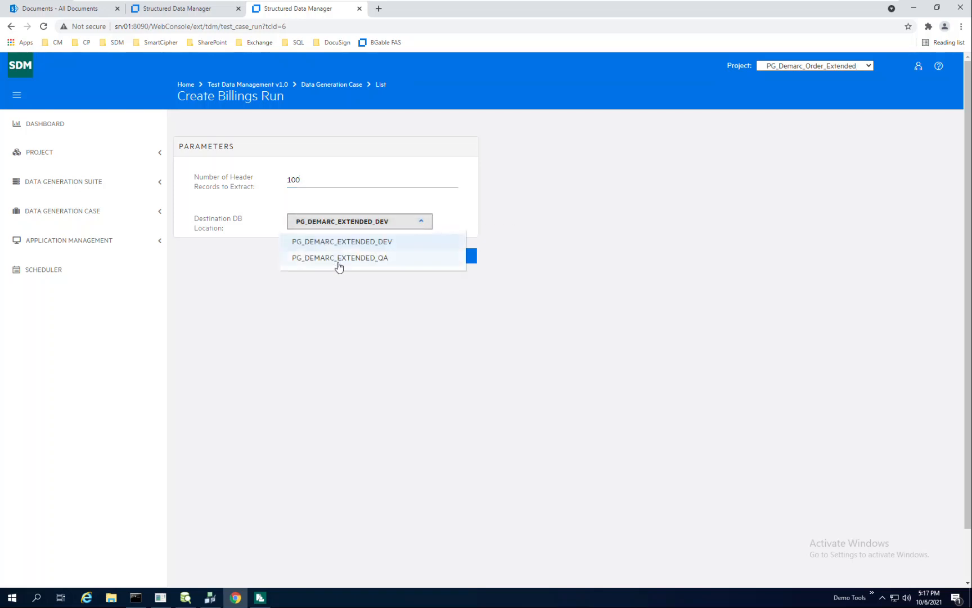
click(340, 262)
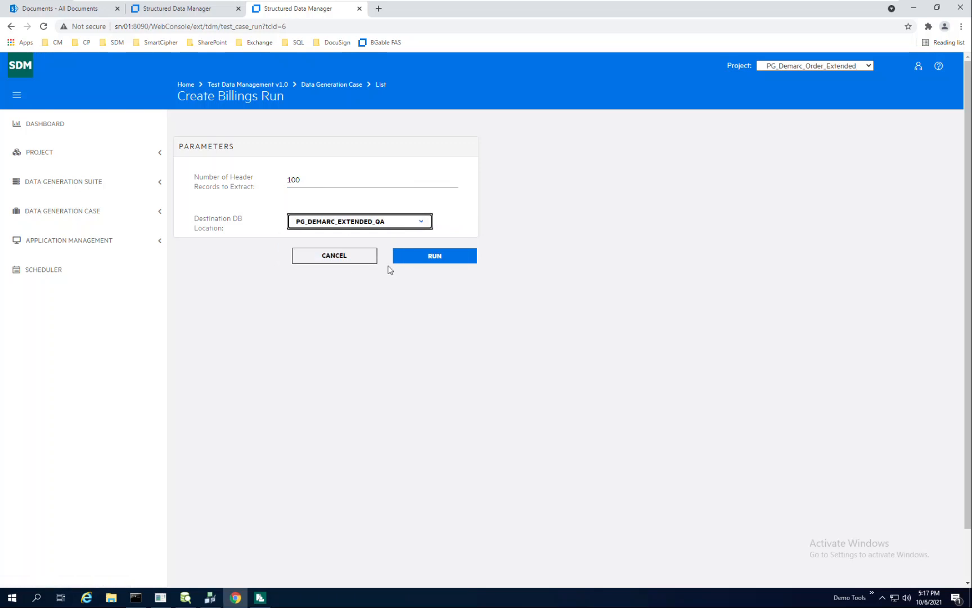
click(432, 254)
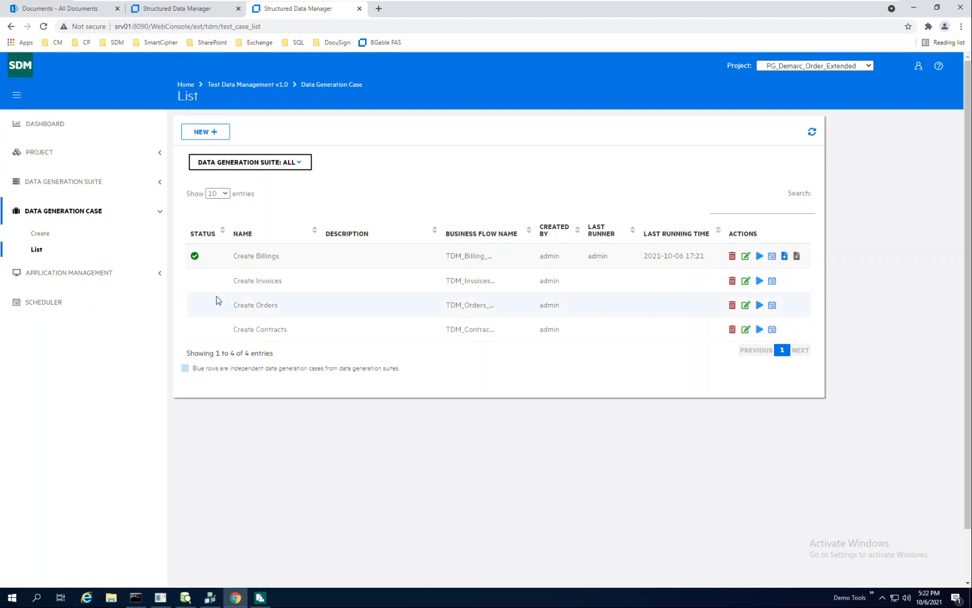
Switch to DbVisualizer, view the source CUSTOMER table's data, and refresh the object tree of the PG_DEMARC_EXTENDED_QA database.
click(182, 598)
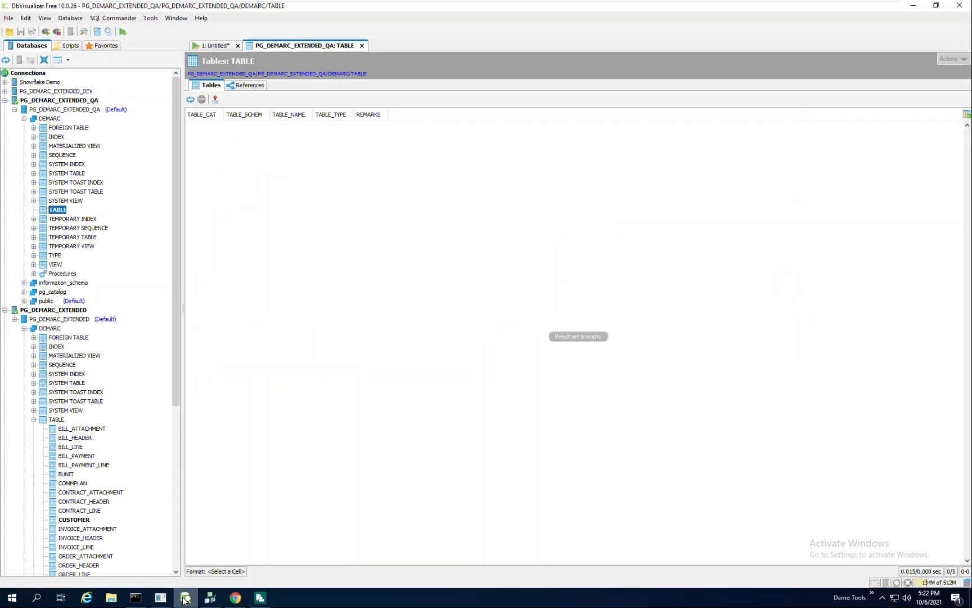
click(73, 519)
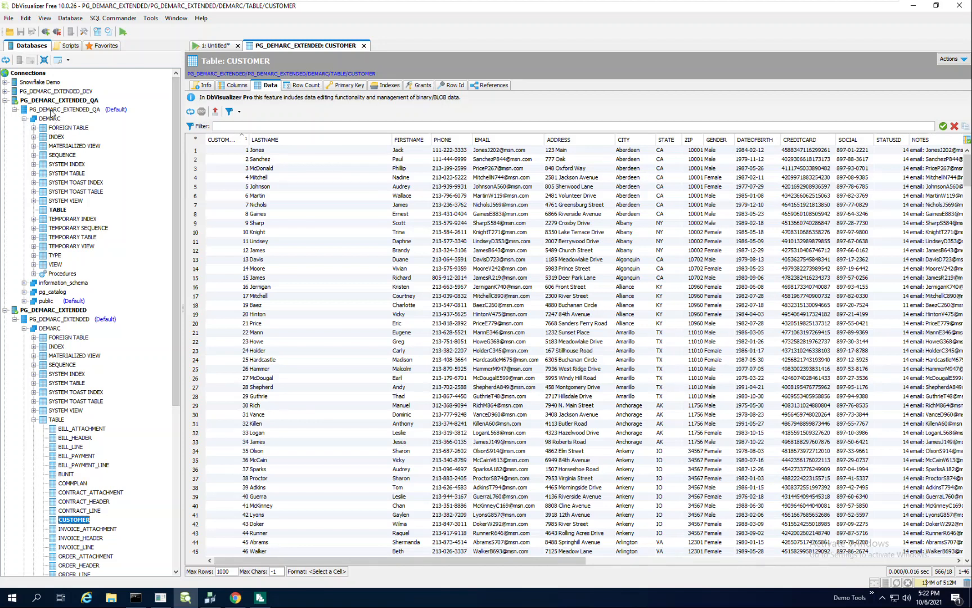
click(72, 110)
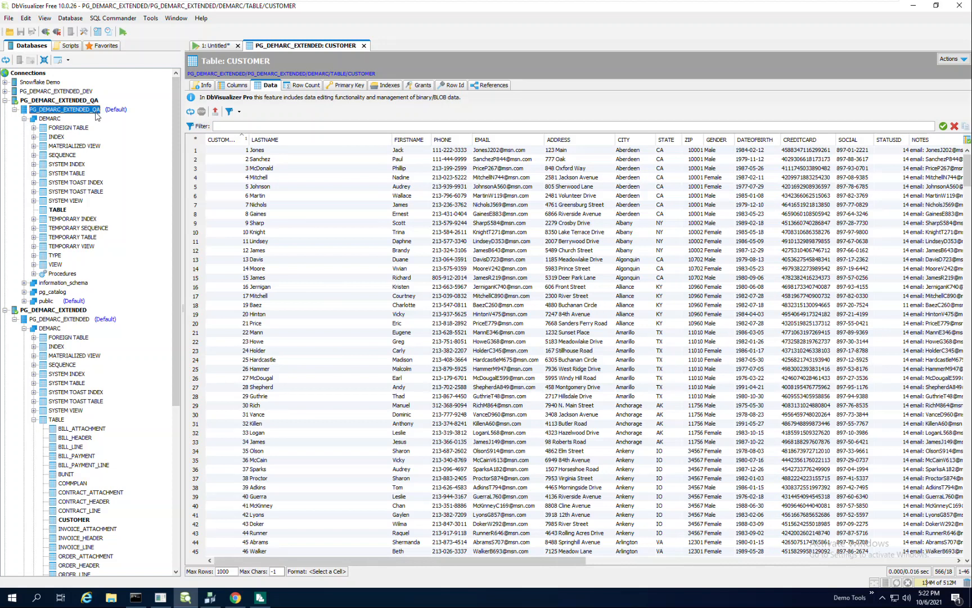
click(6, 61)
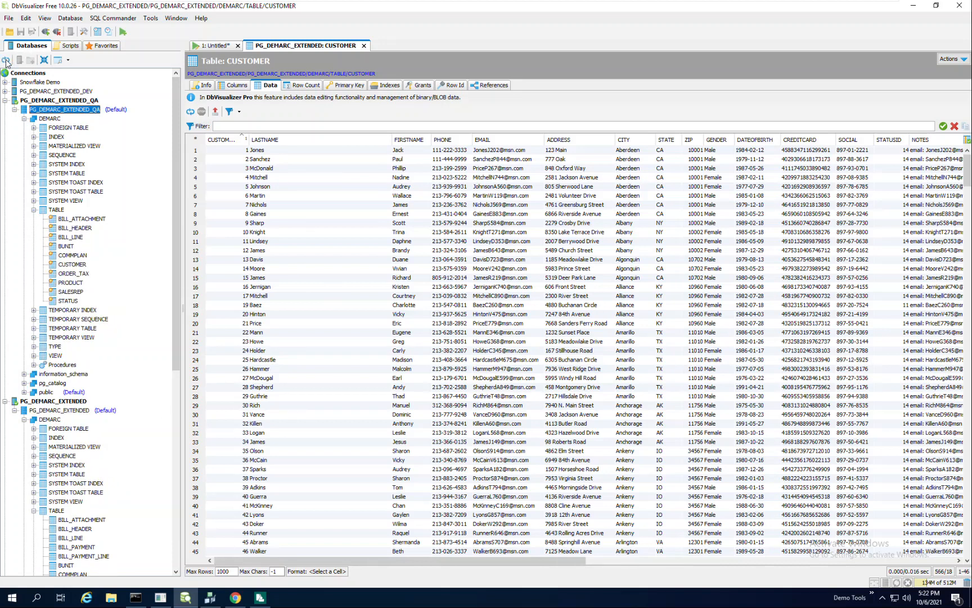
View the QA CUSTOMER table's data sorted ascending by customer ID and check the customer ID and last name in the second record.
click(72, 265)
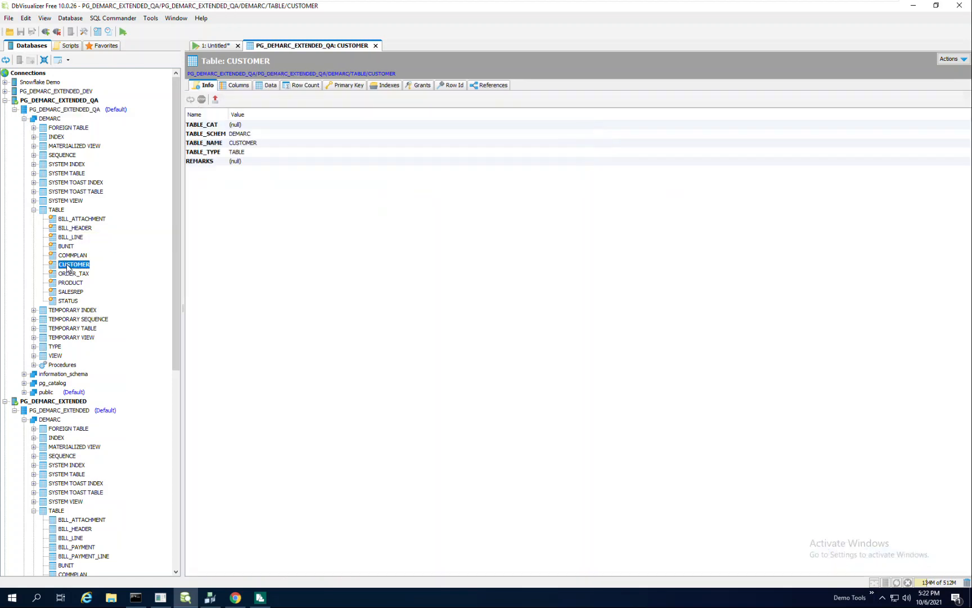
click(268, 85)
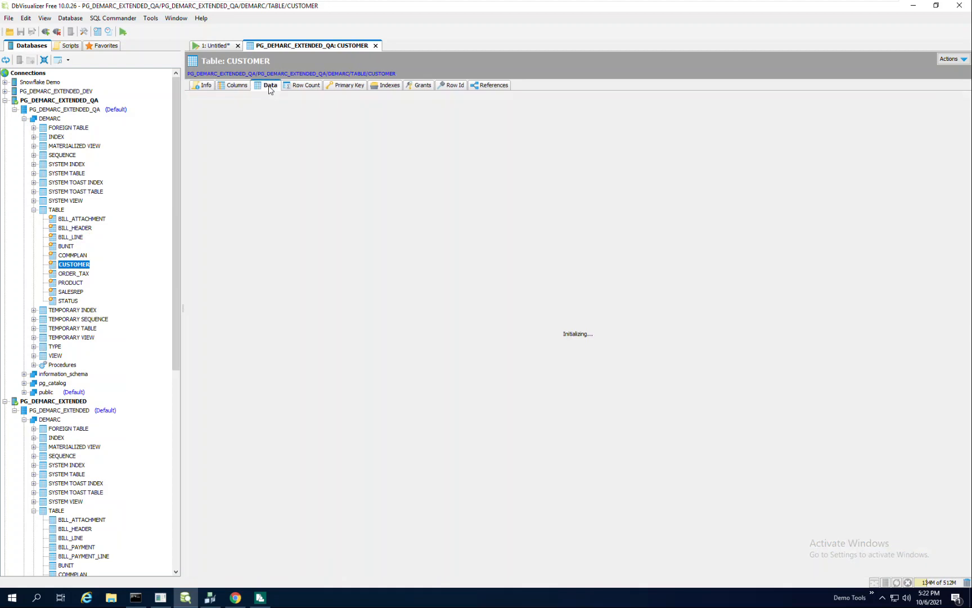
click(236, 141)
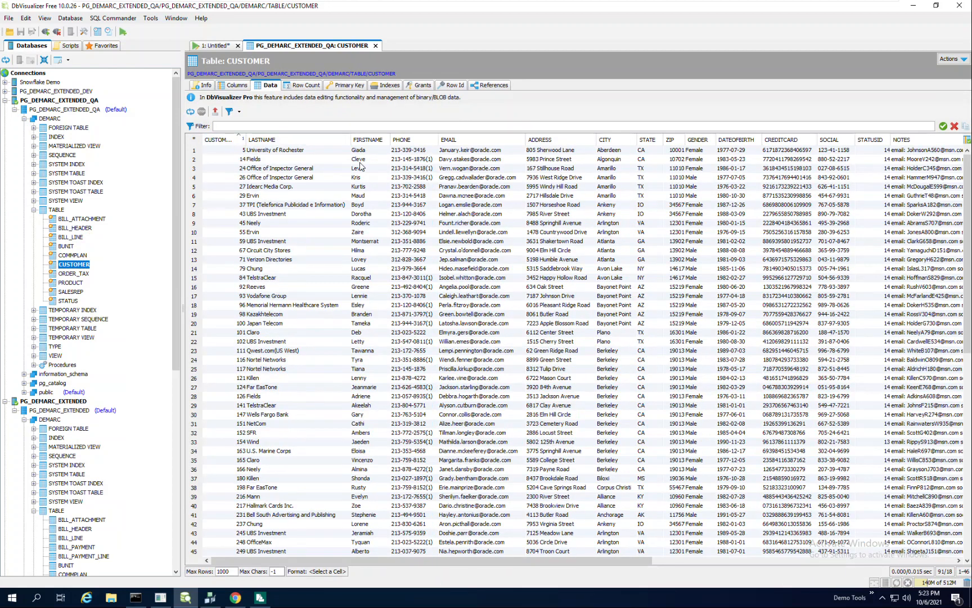
click(239, 161)
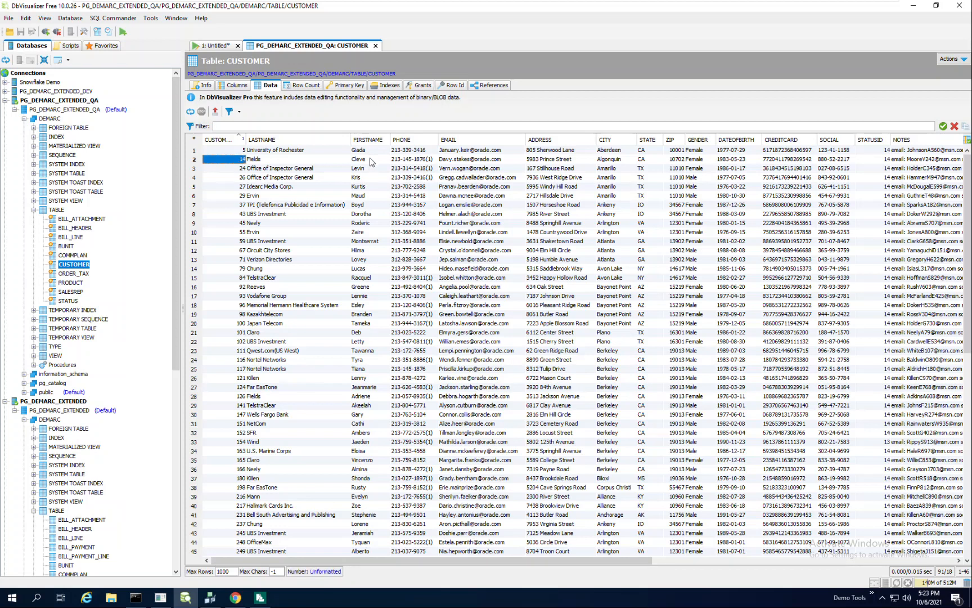
click(358, 162)
click(308, 161)
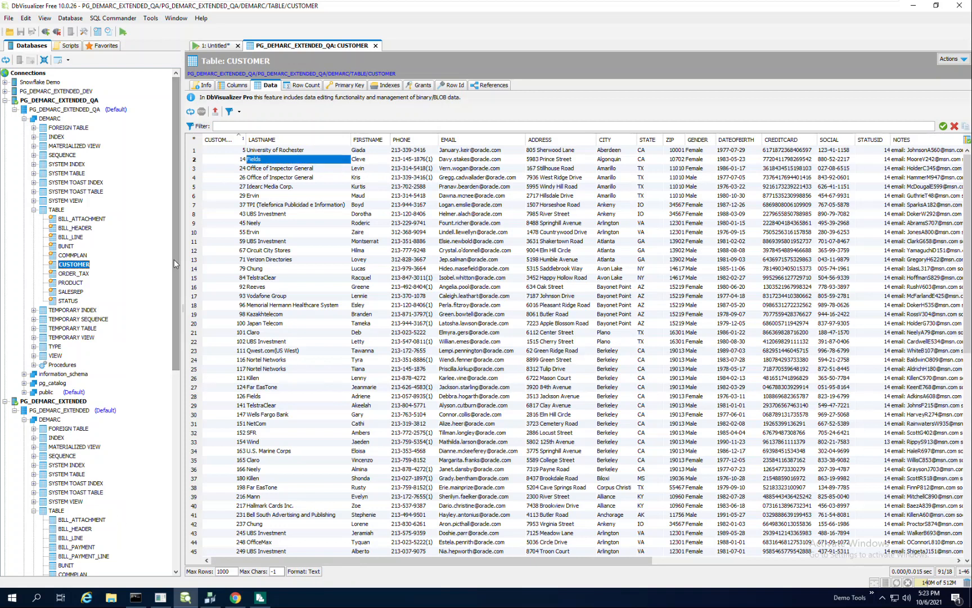
Find the same customer in the source PG_DEMARC_EXTENDED CUSTOMER table and check the original last name, credit card and social security values.
drag(174, 259, 172, 332)
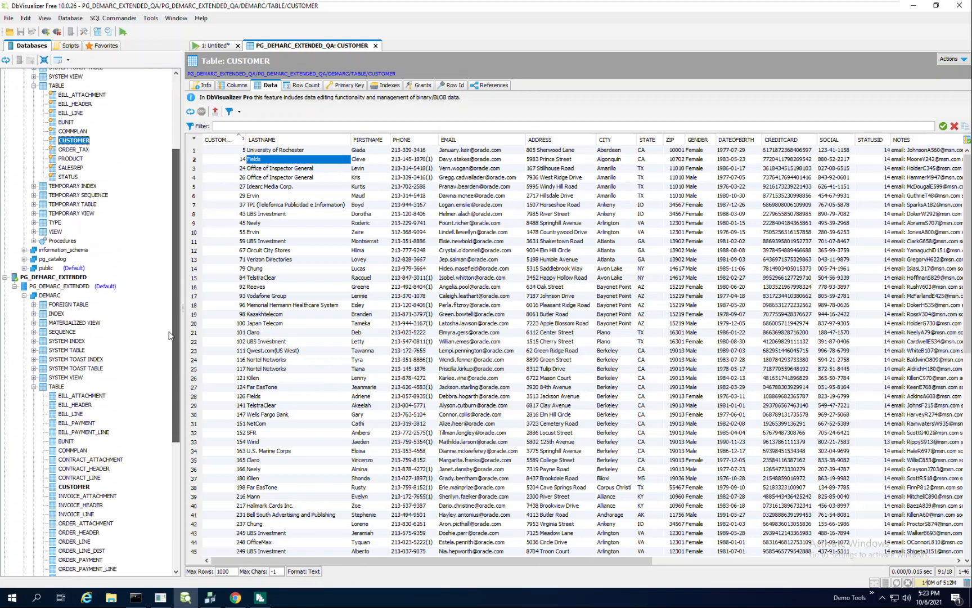
click(65, 487)
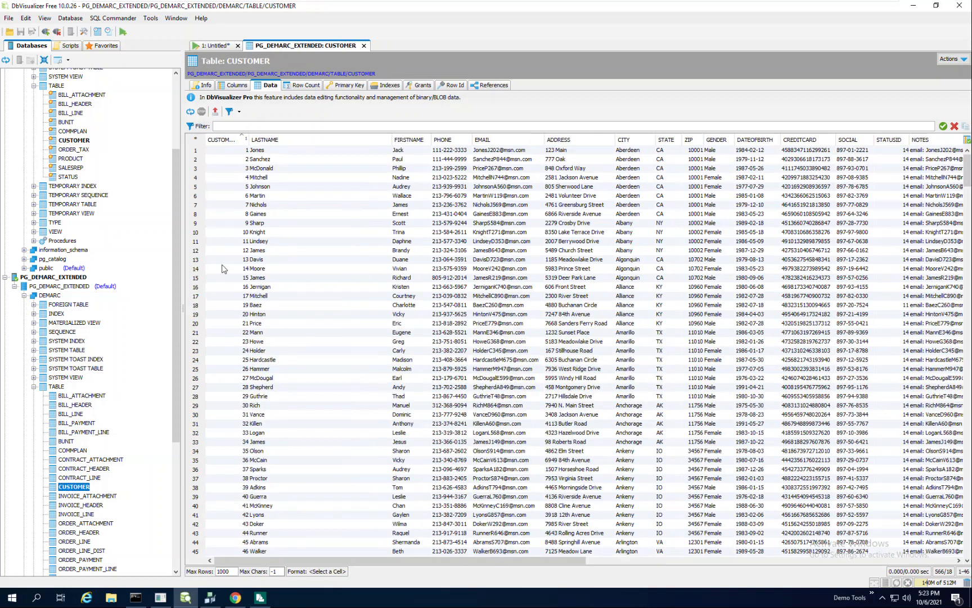
click(316, 269)
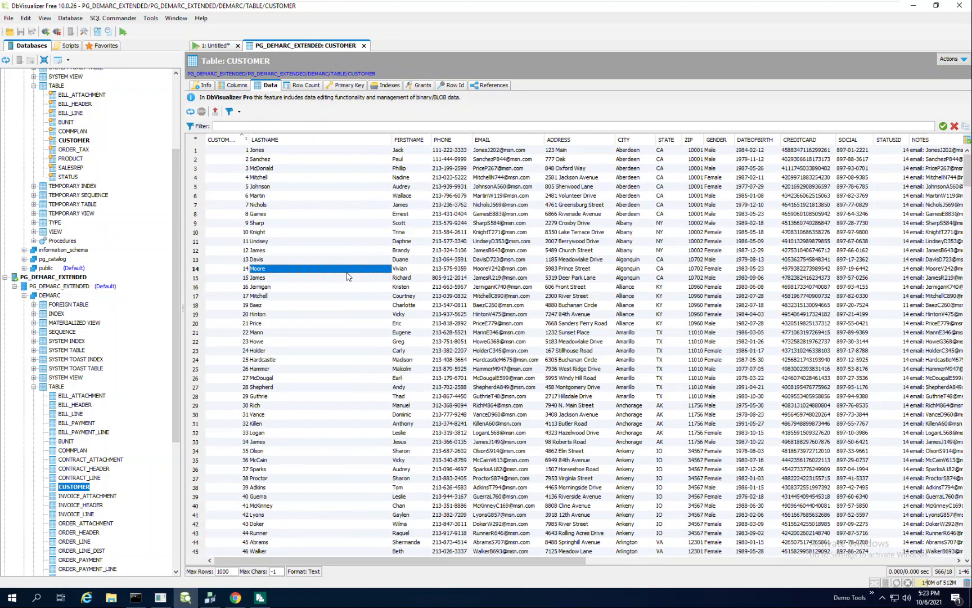
click(805, 270)
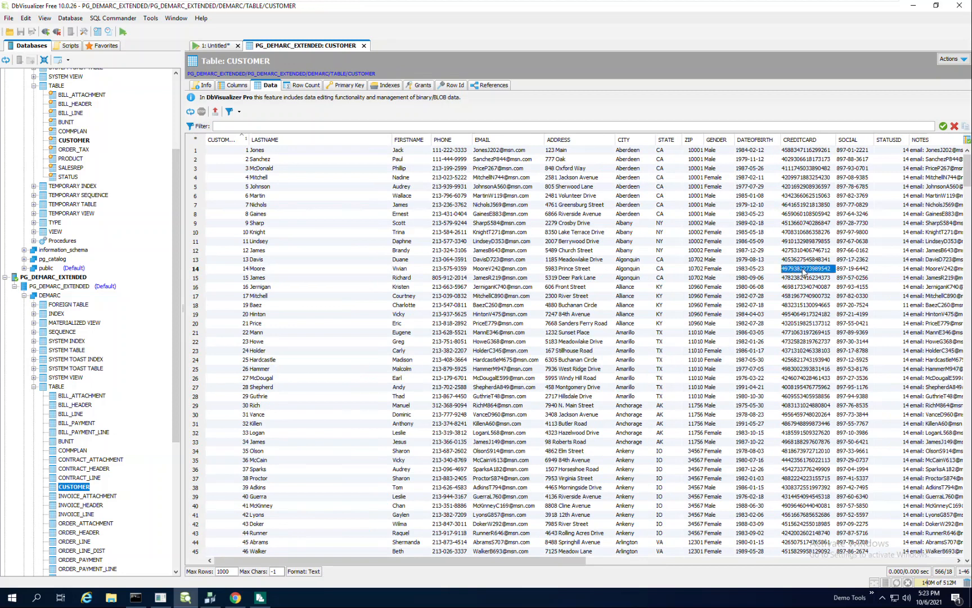
click(855, 269)
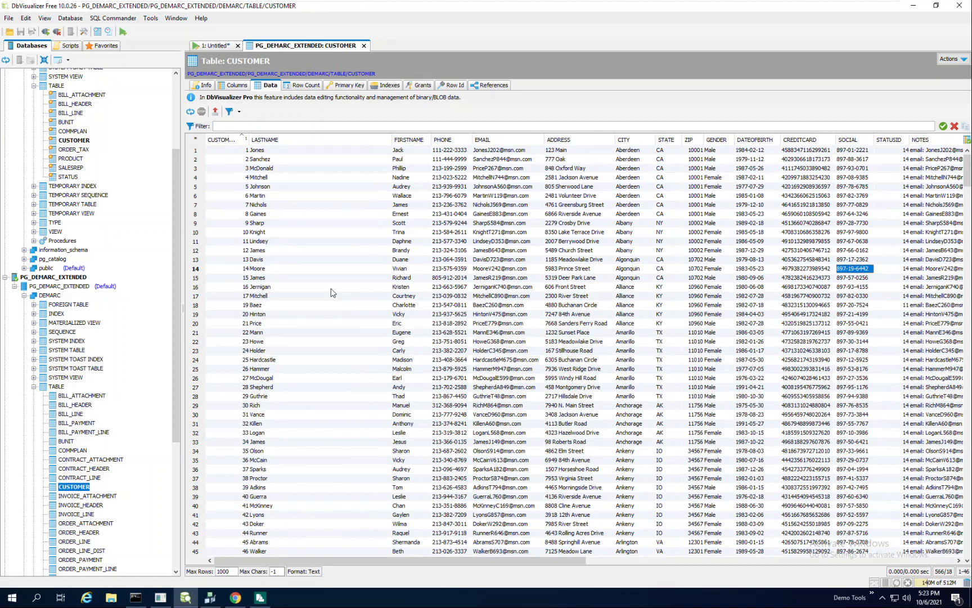
Return to the QA CUSTOMER table and compare the same customer's masked credit card, social security and email values.
click(70, 143)
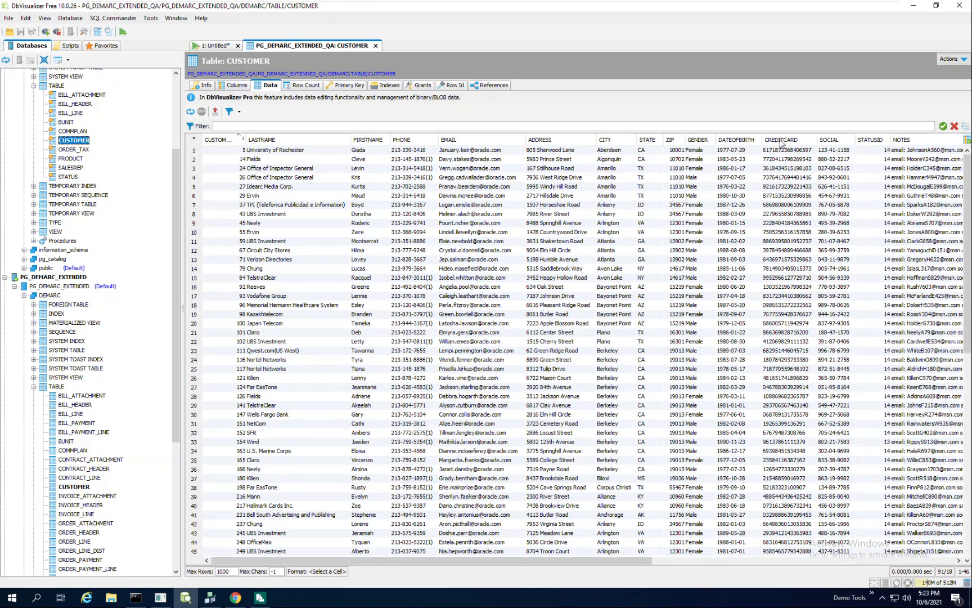
click(785, 160)
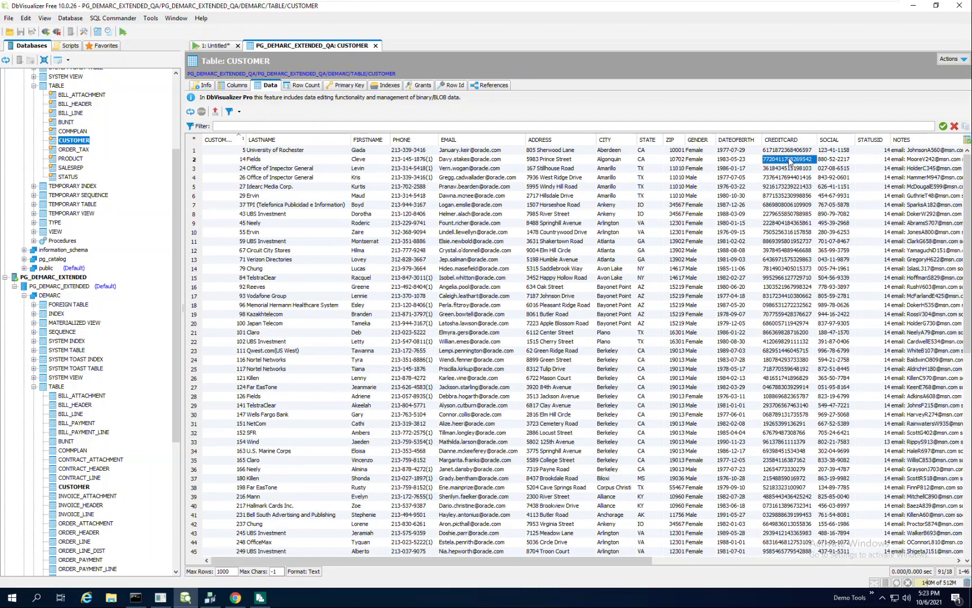
click(836, 162)
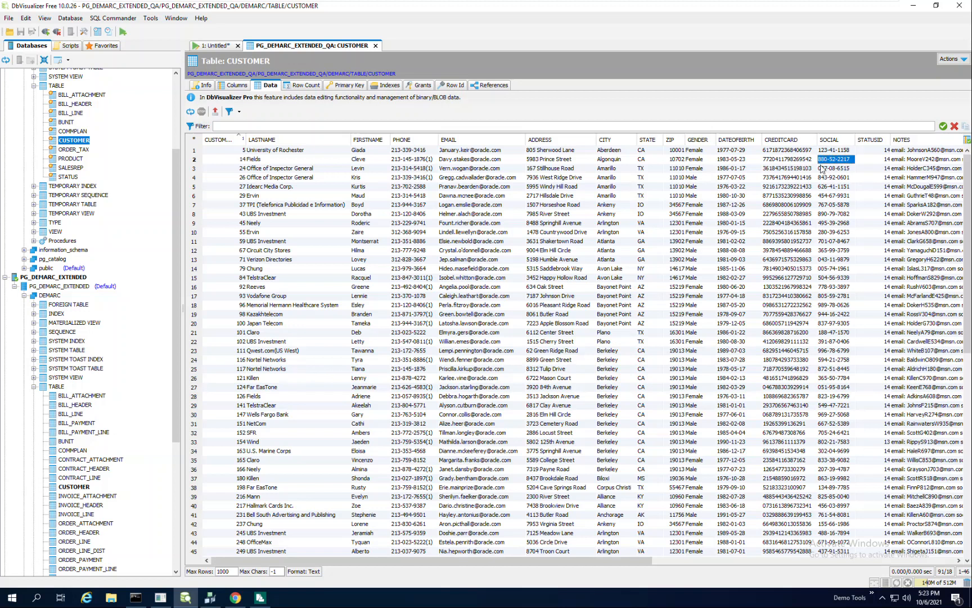
click(461, 160)
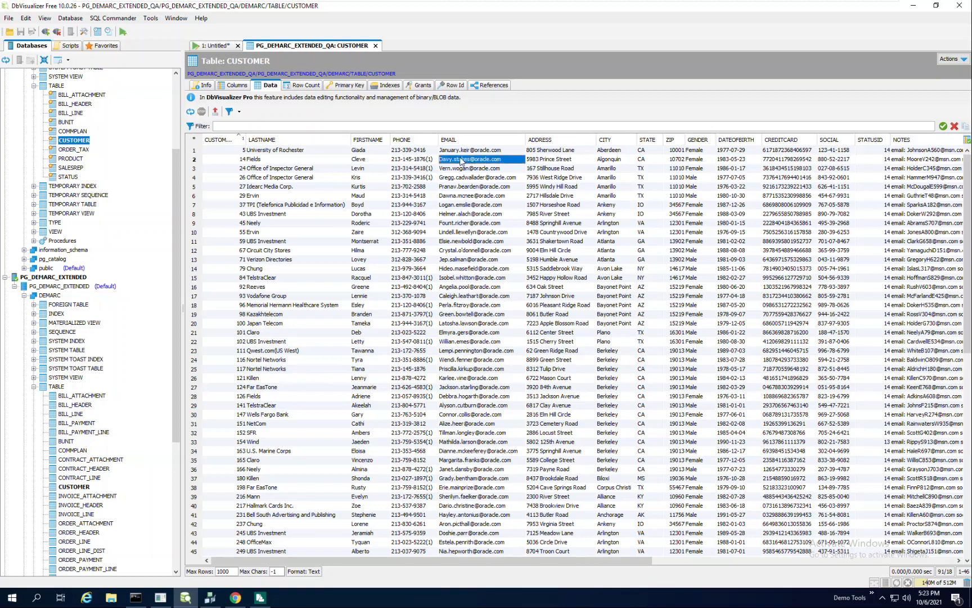